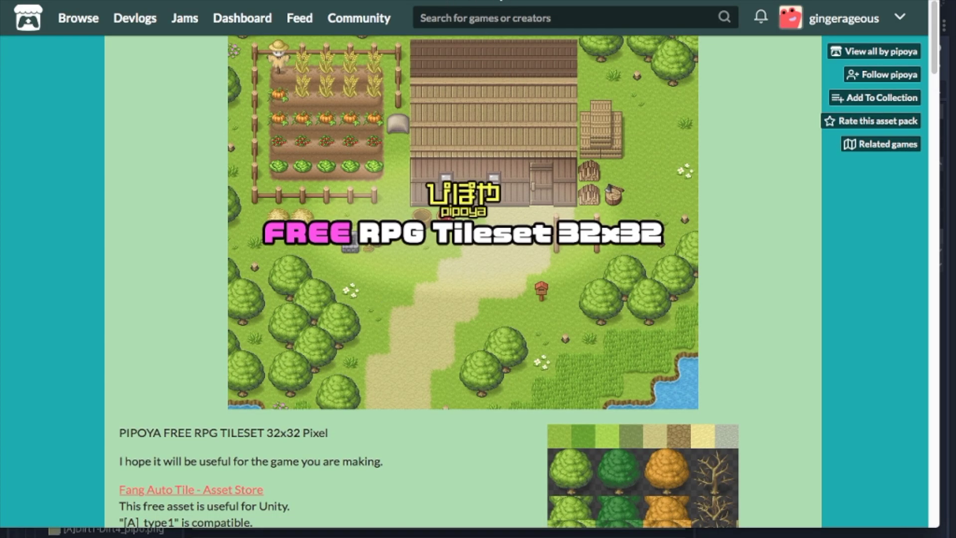
- Scroll the Free RPG Tileset page down to its Download Now button
{"action": "scroll", "coordinate": [458, 385], "scroll_direction": "down", "scroll_amount": 1}
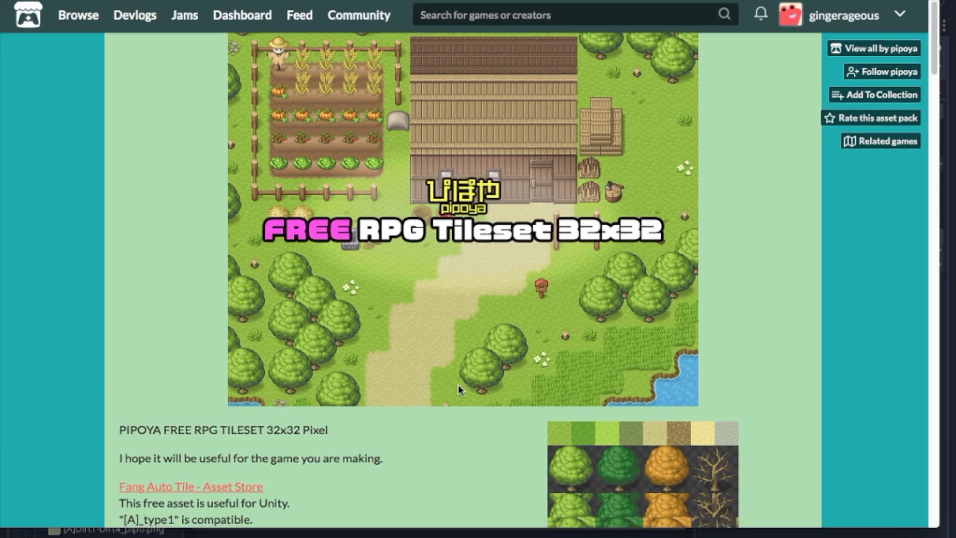
{"action": "scroll", "coordinate": [458, 385], "scroll_direction": "down", "scroll_amount": 15}
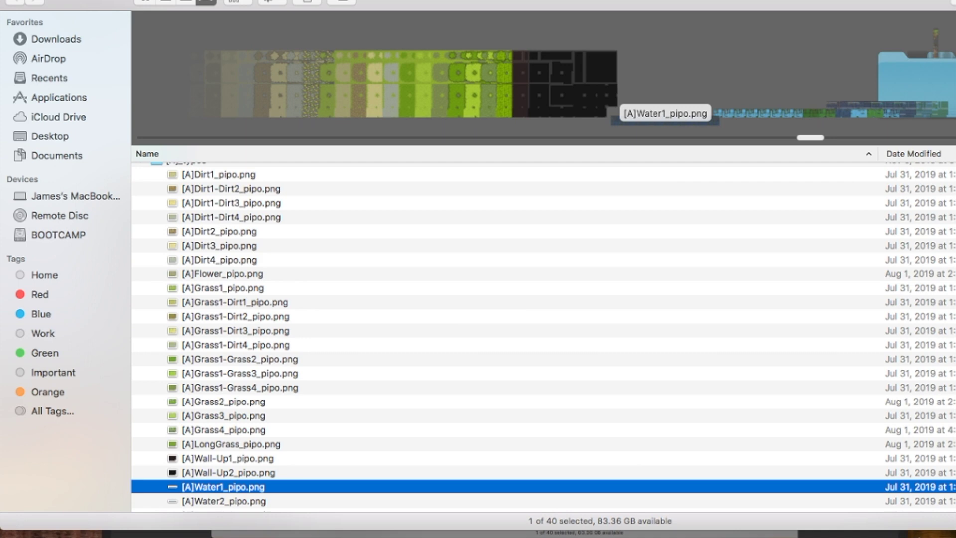
{"action": "scroll", "coordinate": [269, 217], "scroll_direction": "up", "scroll_amount": 2}
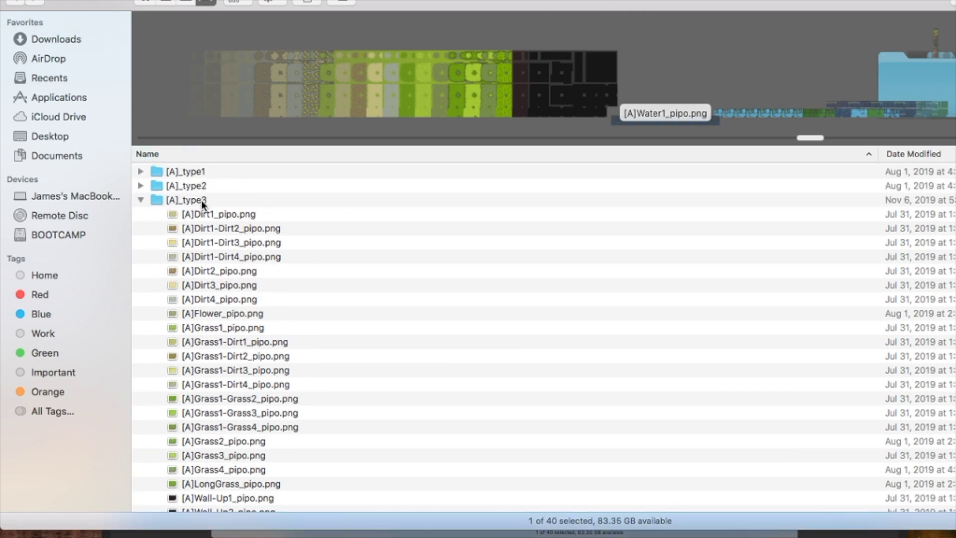
{"action": "scroll", "coordinate": [235, 241], "scroll_direction": "down", "scroll_amount": 10}
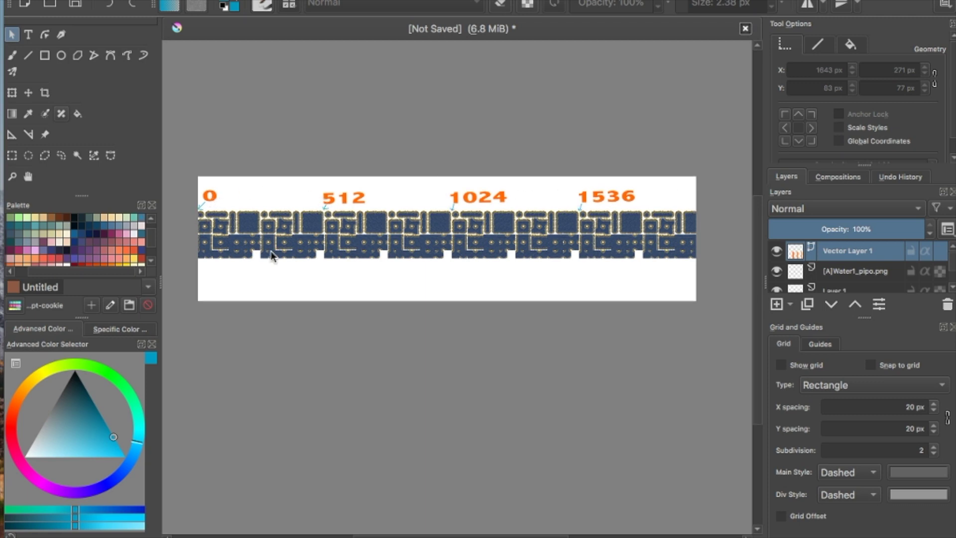
- Zoom the Krita canvas to 100% on the annotated water strip
{"action": "scroll", "coordinate": [271, 252], "scroll_direction": "up", "scroll_amount": 2}
{"action": "scroll", "coordinate": [310, 233], "scroll_direction": "up", "scroll_amount": 3}
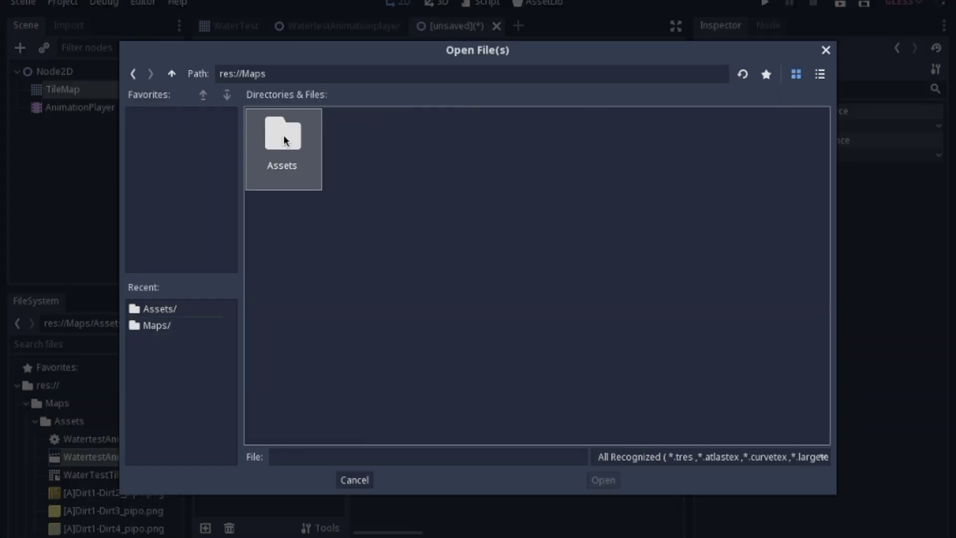
- Add [A]Water3_Cave1_pipo.png as a 3x3 minimal autotile and paint its bitmask across the tiles
{"action": "double_click", "coordinate": [283, 137]}
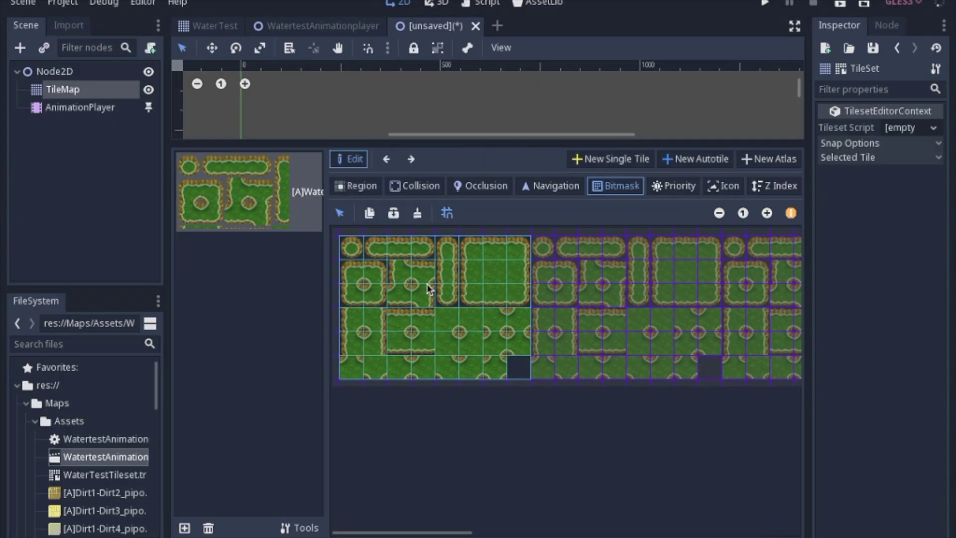
{"action": "left_click", "coordinate": [373, 267]}
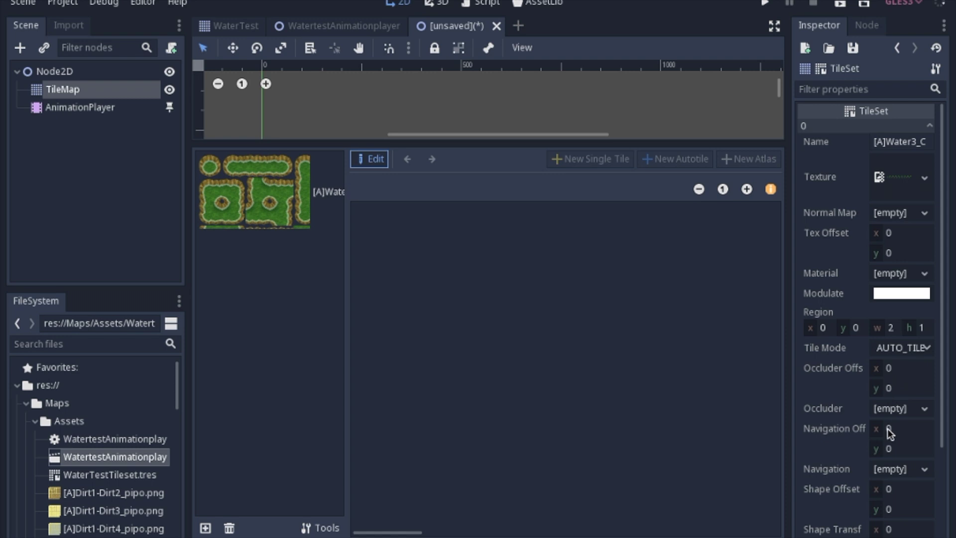
{"action": "scroll", "coordinate": [890, 433], "scroll_direction": "down", "scroll_amount": 3}
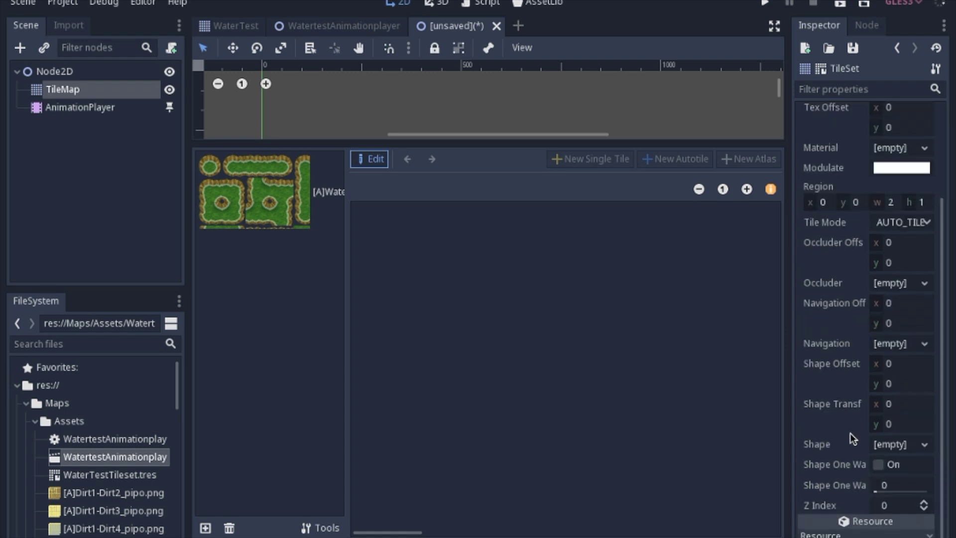
{"action": "scroll", "coordinate": [850, 442], "scroll_direction": "up", "scroll_amount": 3}
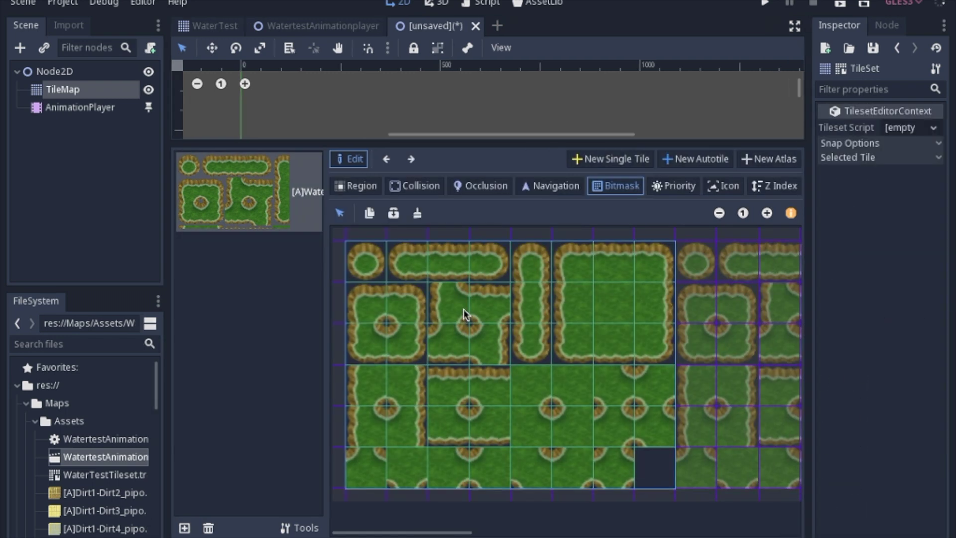
{"action": "left_click", "coordinate": [853, 276]}
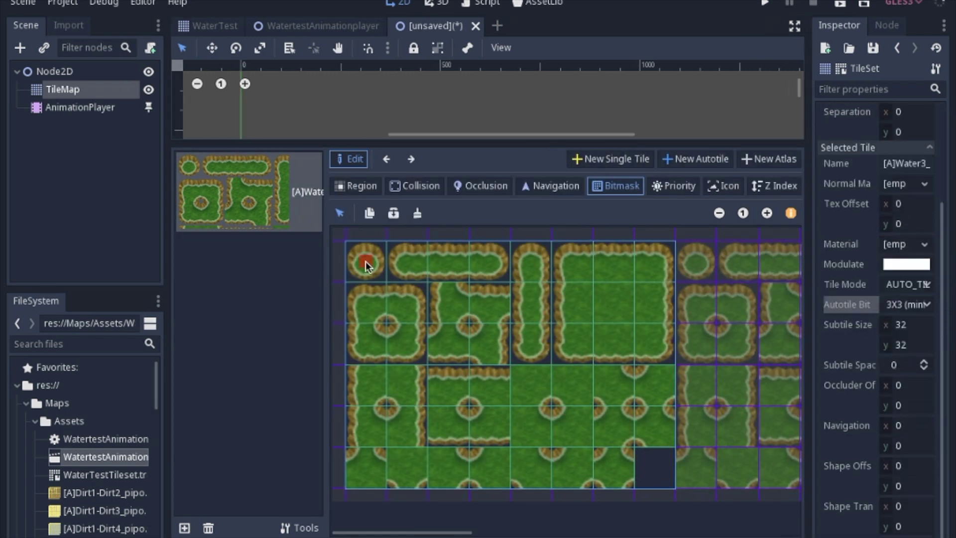
{"action": "mouse_move", "coordinate": [363, 260]}
{"action": "left_mouse_down"}
{"action": "mouse_move", "coordinate": [532, 260]}
{"action": "mouse_move", "coordinate": [544, 288]}
{"action": "mouse_move", "coordinate": [617, 263]}
{"action": "mouse_move", "coordinate": [641, 346]}
{"action": "mouse_move", "coordinate": [585, 318]}
{"action": "mouse_move", "coordinate": [619, 348]}
{"action": "mouse_move", "coordinate": [430, 345]}
{"action": "mouse_move", "coordinate": [499, 305]}
{"action": "mouse_move", "coordinate": [401, 348]}
{"action": "mouse_move", "coordinate": [374, 305]}
{"action": "mouse_move", "coordinate": [400, 373]}
{"action": "mouse_move", "coordinate": [401, 438]}
{"action": "left_mouse_up"}
{"action": "mouse_move", "coordinate": [467, 395]}
{"action": "left_mouse_down"}
{"action": "mouse_move", "coordinate": [603, 438]}
{"action": "mouse_move", "coordinate": [659, 440]}
{"action": "mouse_move", "coordinate": [490, 479]}
{"action": "mouse_move", "coordinate": [394, 473]}
{"action": "left_mouse_up"}
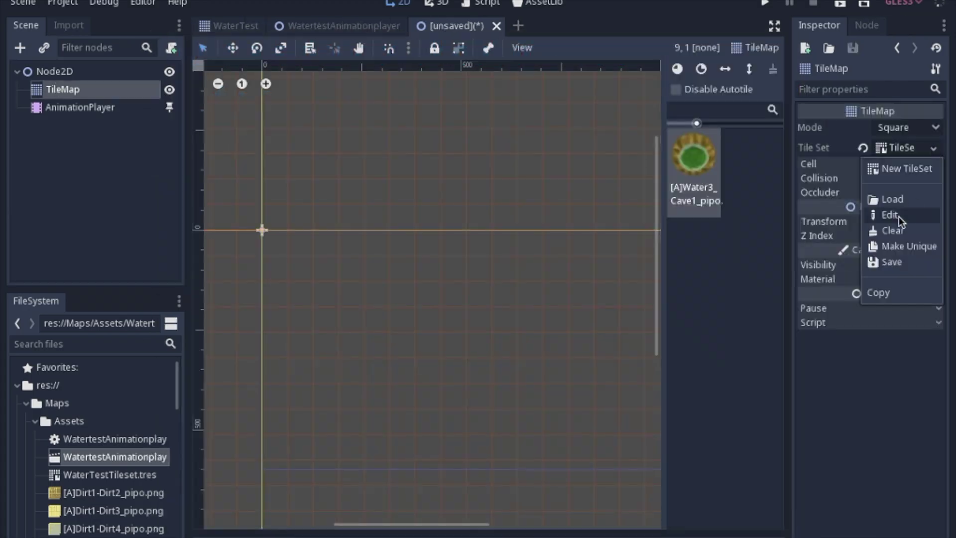
- Save the tileset resource as TutorialTileset.tres
{"action": "left_click", "coordinate": [876, 261]}
{"action": "double_click", "coordinate": [277, 133]}
{"action": "type", "text": "nutorialTileset"}
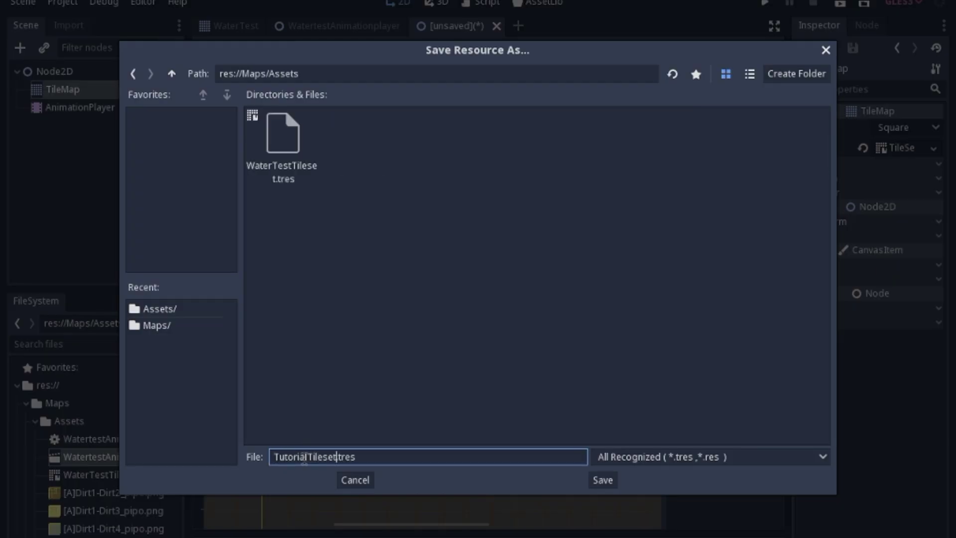
{"action": "left_click", "coordinate": [616, 483]}
- Paint a large autotiled patch on the map, then view the whole atlas in the Region tab
{"action": "left_click", "coordinate": [877, 164]}
{"action": "mouse_move", "coordinate": [326, 318]}
{"action": "left_mouse_down"}
{"action": "mouse_move", "coordinate": [433, 267]}
{"action": "mouse_move", "coordinate": [435, 336]}
{"action": "mouse_move", "coordinate": [429, 316]}
{"action": "left_mouse_up"}
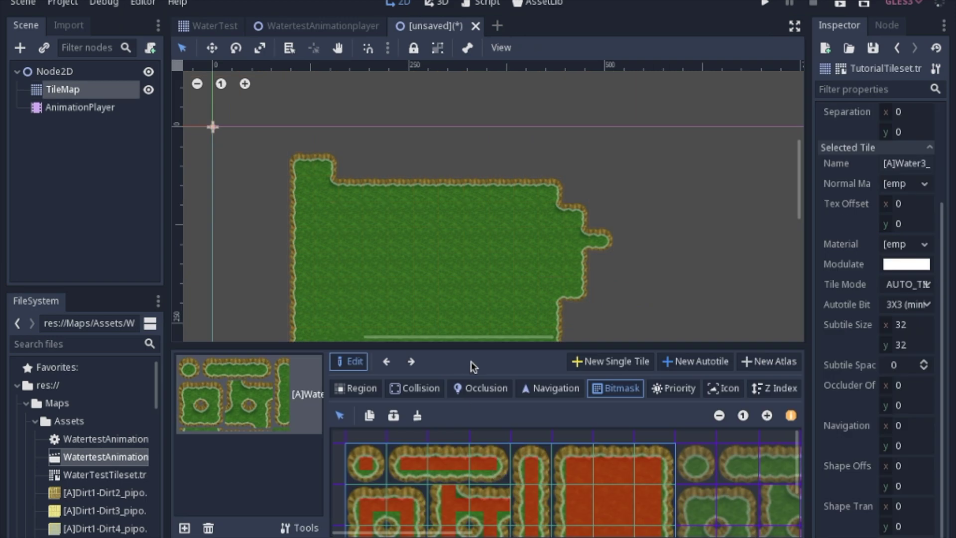
{"action": "left_click", "coordinate": [356, 388]}
{"action": "left_click_drag", "start_coordinate": [458, 348], "coordinate": [459, 98]}
{"action": "left_click", "coordinate": [719, 169]}
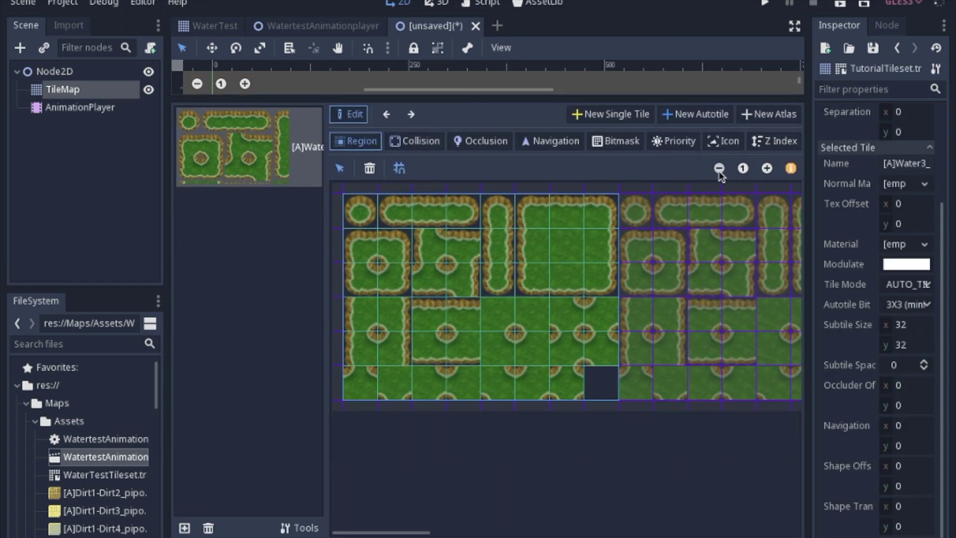
{"action": "left_click", "coordinate": [719, 168]}
{"action": "left_click", "coordinate": [719, 169]}
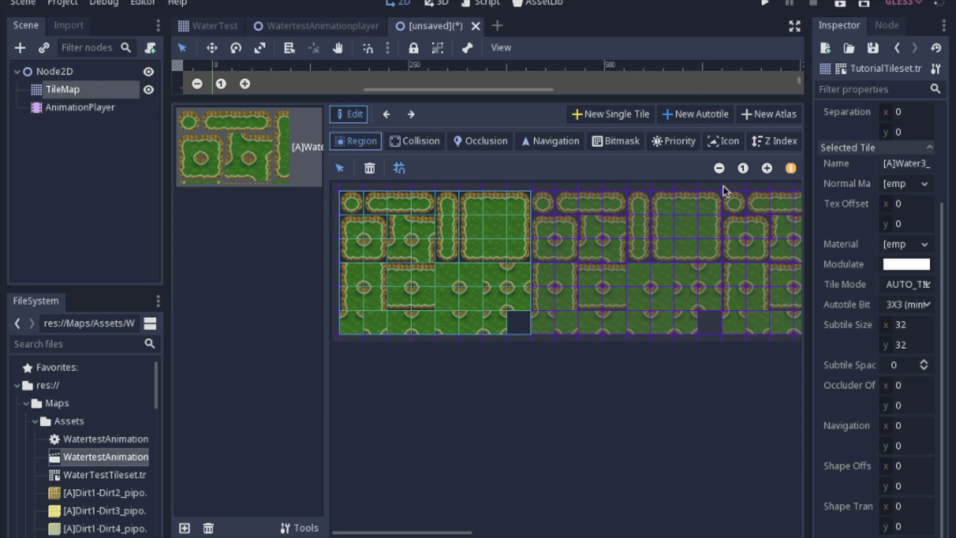
{"action": "left_click_drag", "start_coordinate": [503, 99], "coordinate": [503, 398]}
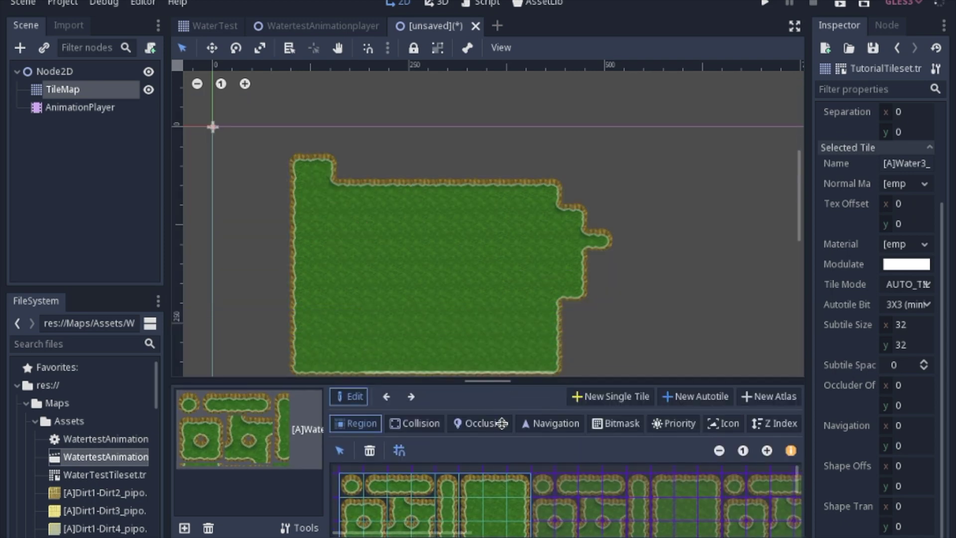
- Create a new animation named Water on the AnimationPlayer
{"action": "left_click", "coordinate": [70, 108]}
{"action": "left_click", "coordinate": [397, 386]}
{"action": "left_click", "coordinate": [448, 325]}
{"action": "type", "text": "Water"}
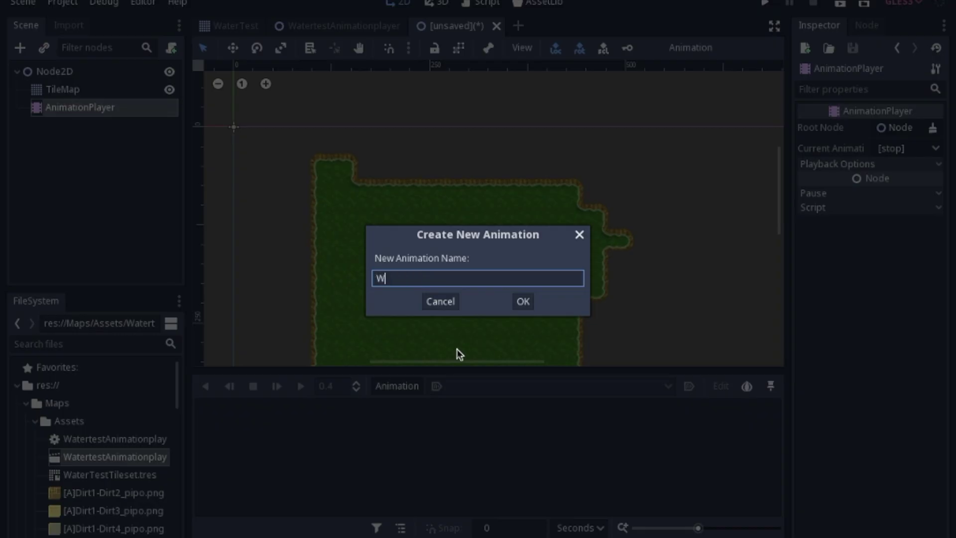
{"action": "left_click", "coordinate": [523, 301]}
- Add a track keying the TileMap tile's region to the Water animation at time 0
{"action": "left_click", "coordinate": [63, 90]}
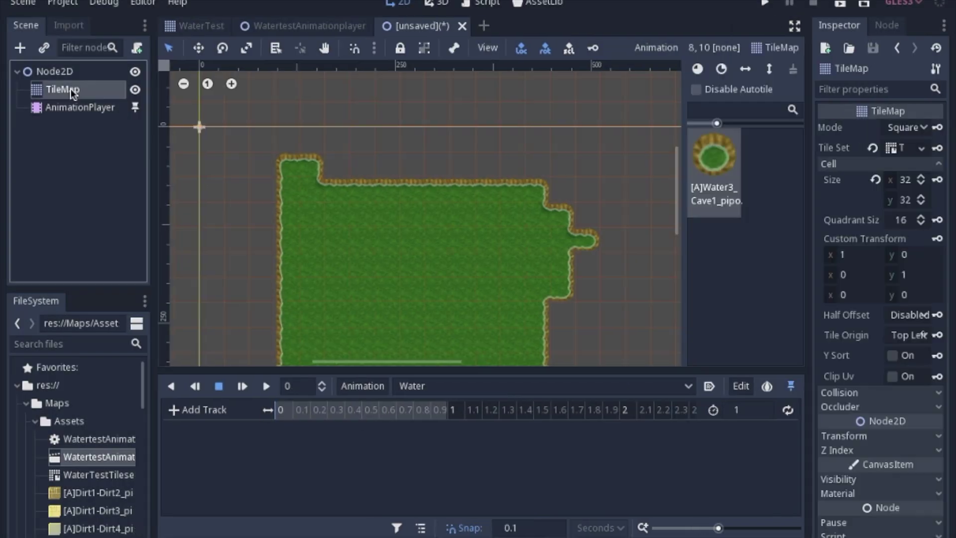
{"action": "left_click", "coordinate": [893, 148]}
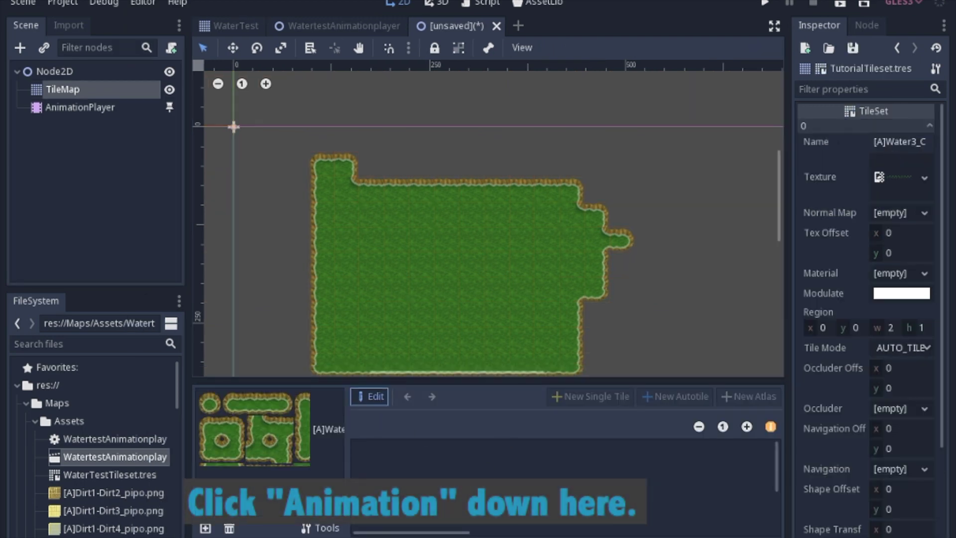
{"action": "left_click", "coordinate": [398, 535]}
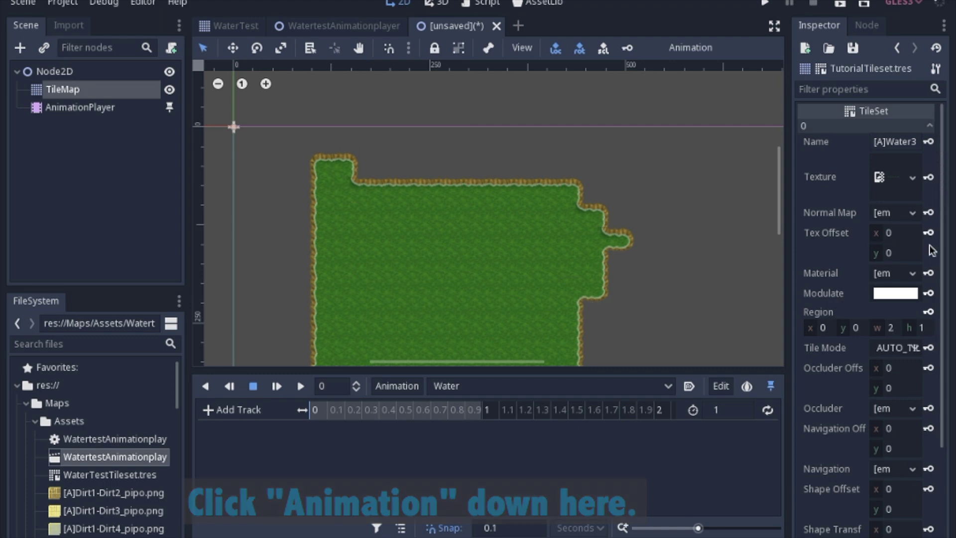
{"action": "left_click", "coordinate": [929, 312]}
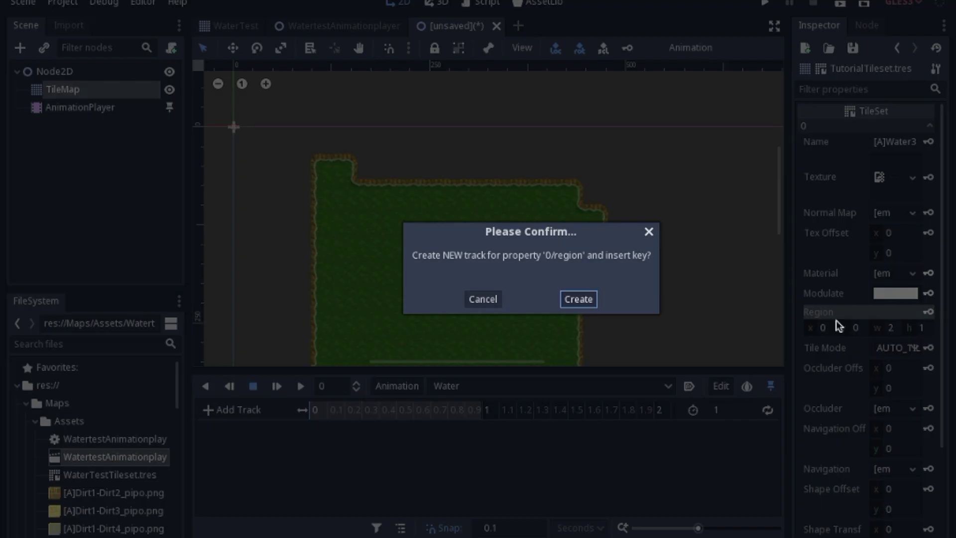
{"action": "left_click", "coordinate": [577, 299]}
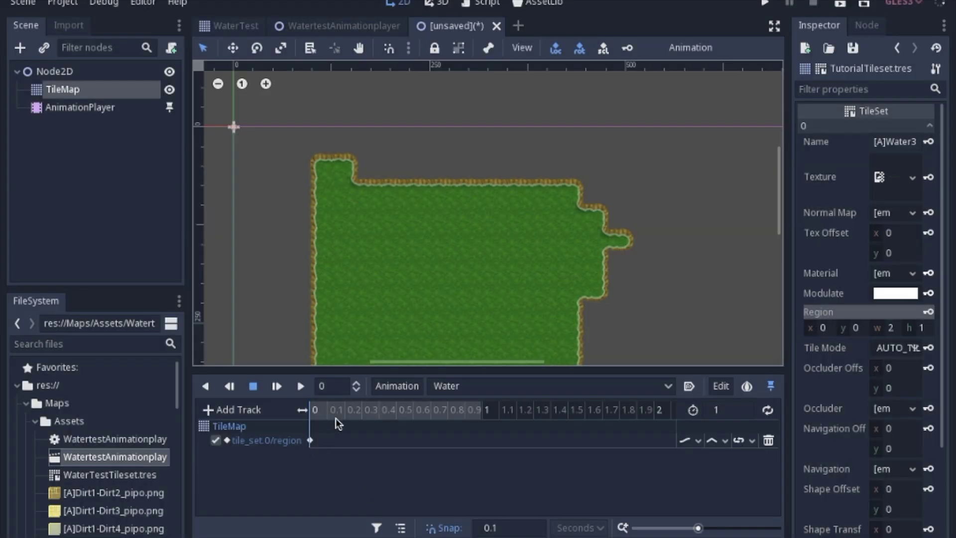
- Key Region x at 512 for 0.2 s and 1024 for 0.4 s
{"action": "left_click", "coordinate": [347, 414]}
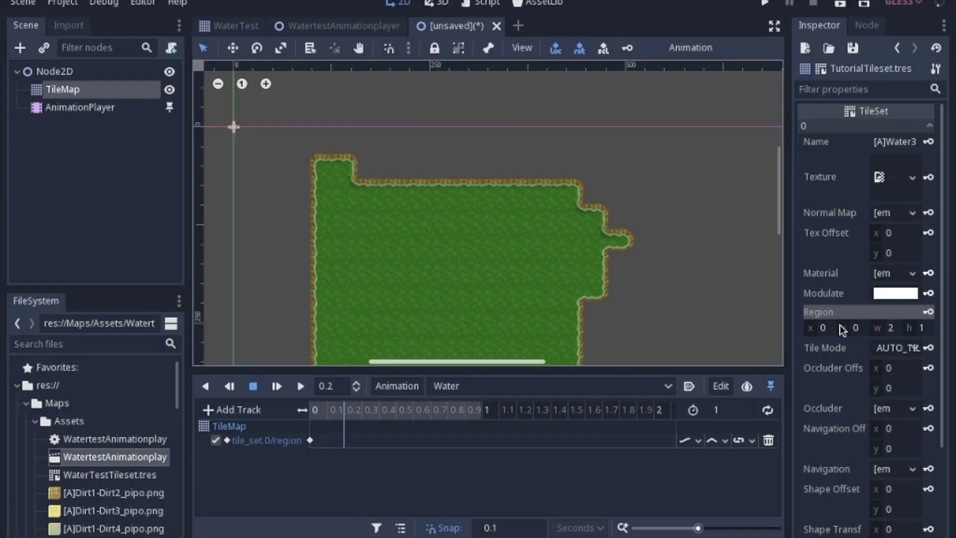
{"action": "type", "text": "512"}
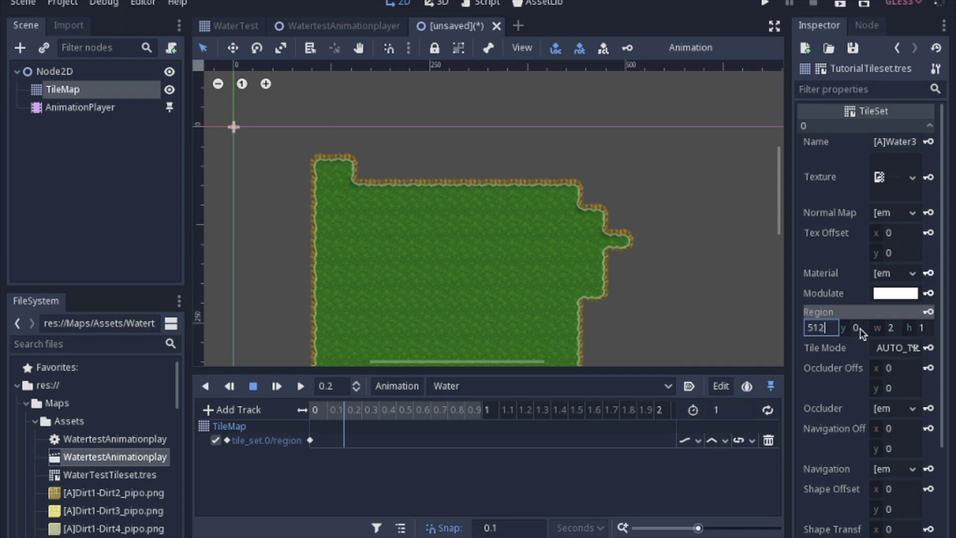
{"action": "key", "text": "Return"}
{"action": "left_click", "coordinate": [928, 312]}
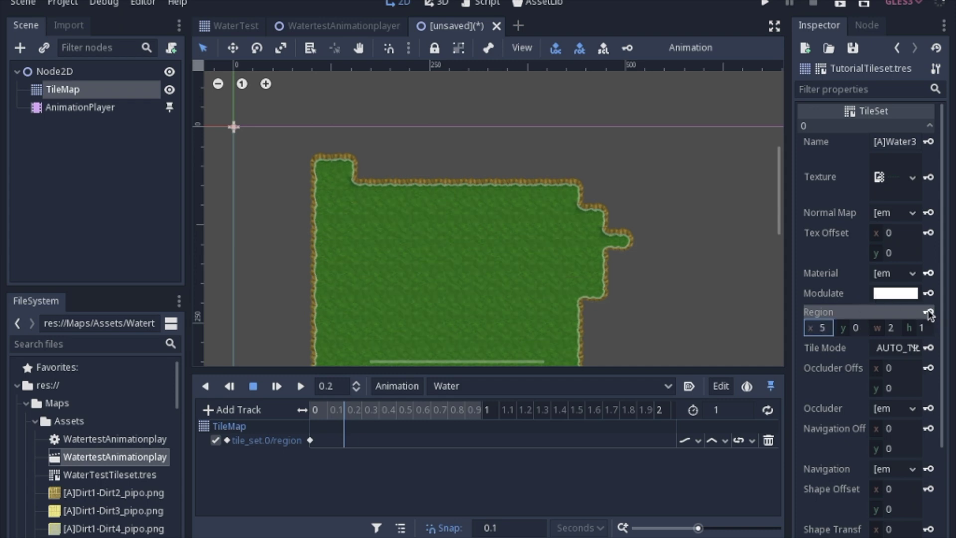
{"action": "left_click", "coordinate": [375, 411]}
{"action": "left_click_drag", "start_coordinate": [792, 324], "coordinate": [529, 315]}
{"action": "left_click", "coordinate": [780, 328]}
{"action": "left_click", "coordinate": [772, 329]}
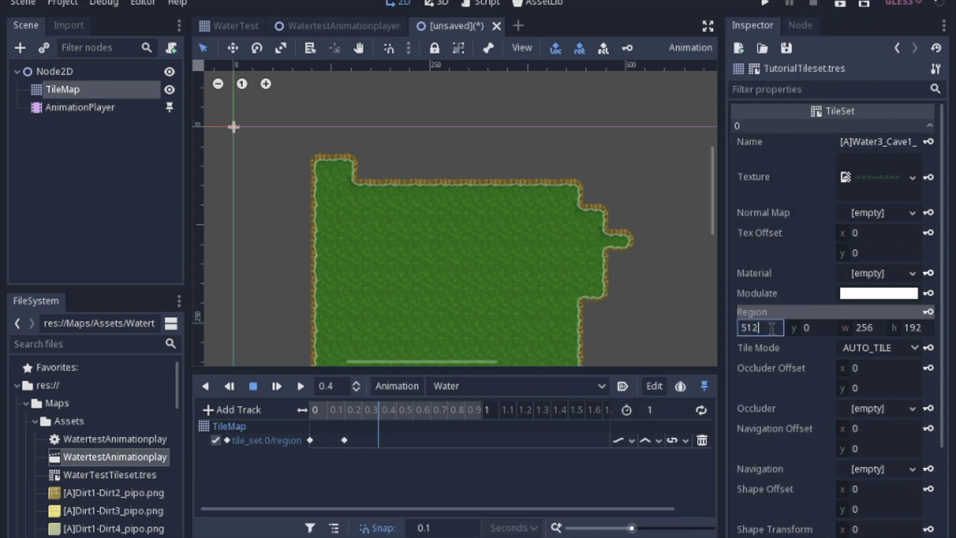
{"action": "type", "text": "+ 512"}
{"action": "key", "text": "Return"}
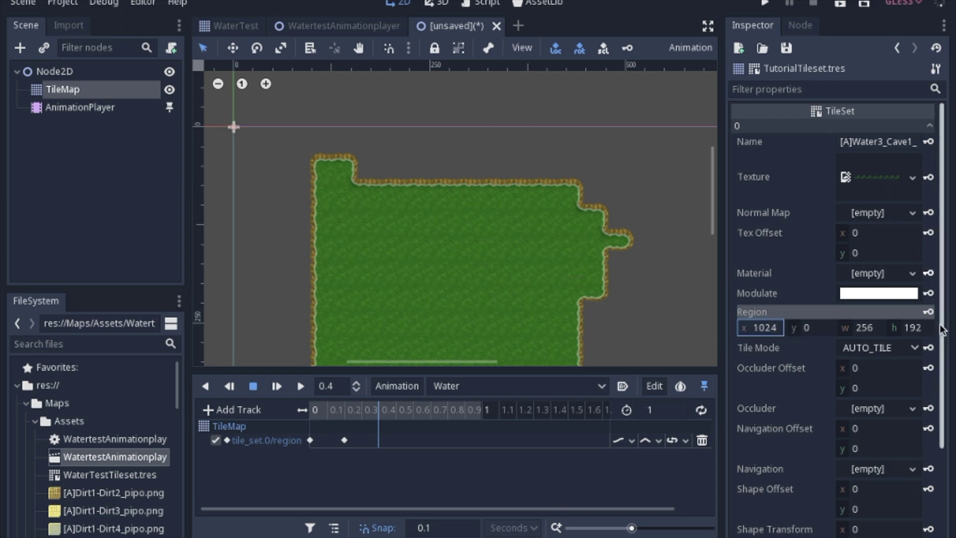
{"action": "left_click", "coordinate": [928, 312]}
- Key Region x at 1536 for 0.6 s
{"action": "left_click", "coordinate": [413, 410]}
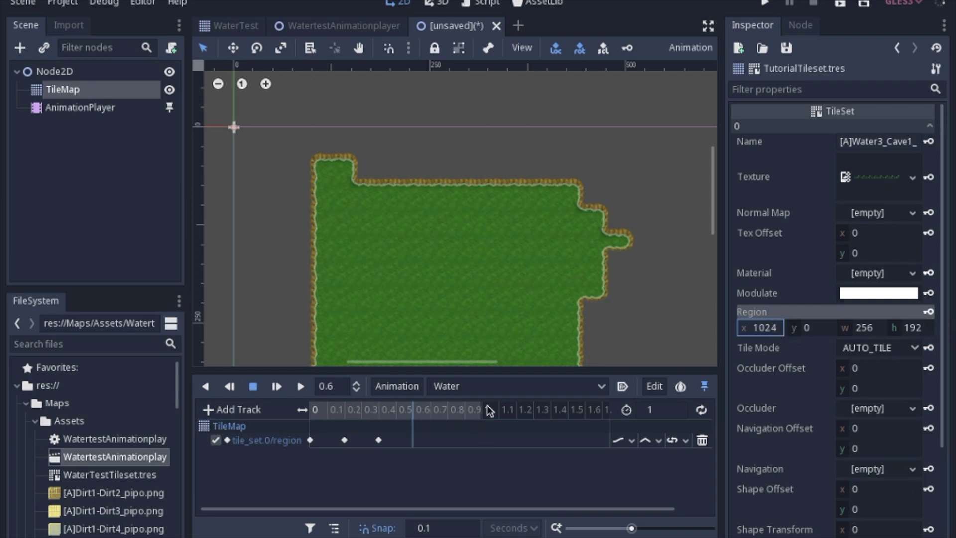
{"action": "left_click", "coordinate": [779, 328]}
{"action": "left_click", "coordinate": [779, 328]}
{"action": "type", "text": "+ 512"}
{"action": "key", "text": "Return"}
{"action": "left_click", "coordinate": [928, 312]}
- Set the Water animation length to 0.8 s and preview it
{"action": "left_click", "coordinate": [663, 410]}
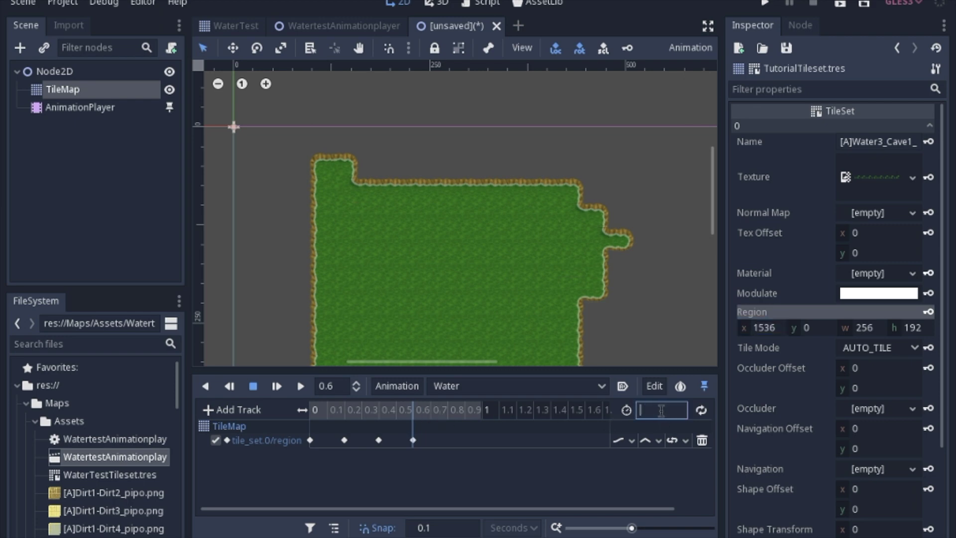
{"action": "type", "text": "0.8"}
{"action": "key", "text": "Return"}
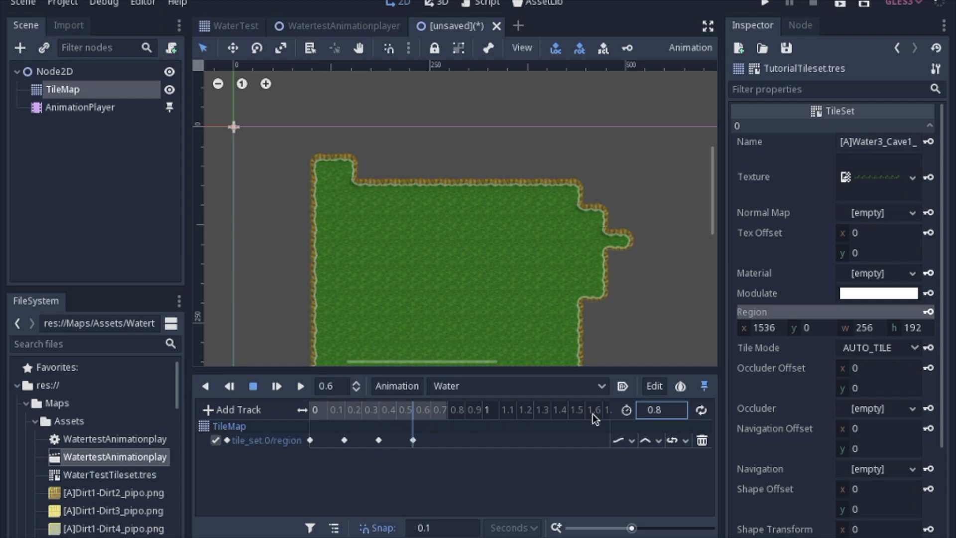
{"action": "left_click", "coordinate": [301, 388]}
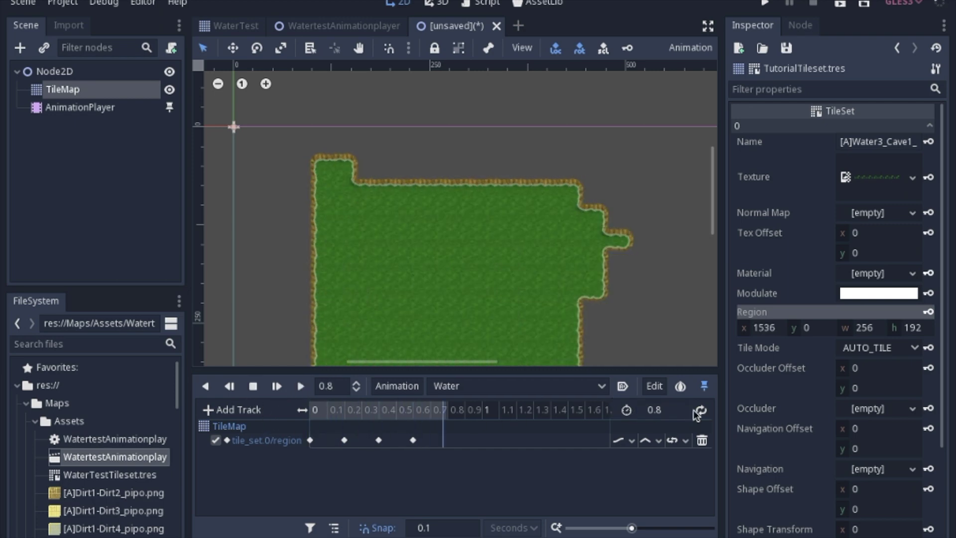
- Turn on looping and set the region track's update mode to Discrete, previewing playback
{"action": "left_click", "coordinate": [699, 411]}
{"action": "left_click", "coordinate": [300, 387]}
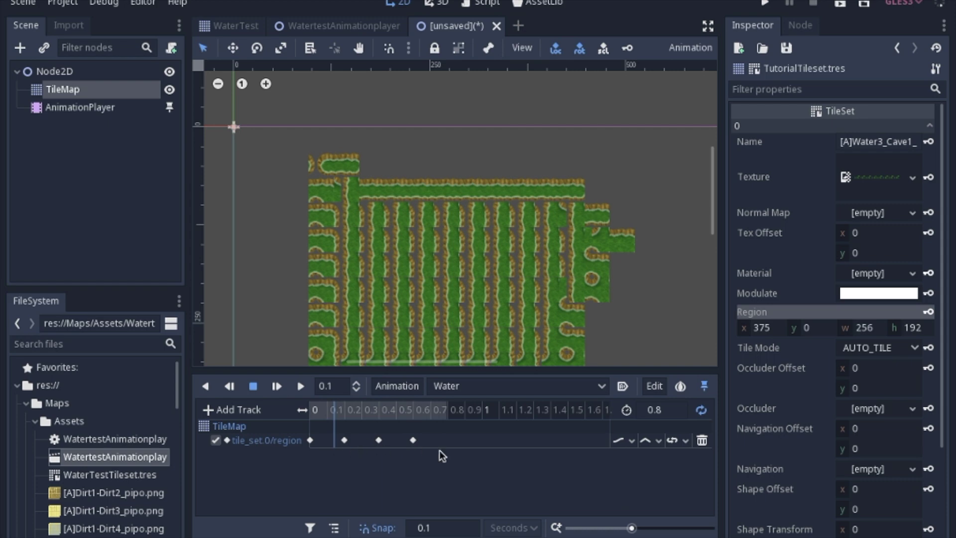
{"action": "left_click", "coordinate": [632, 441]}
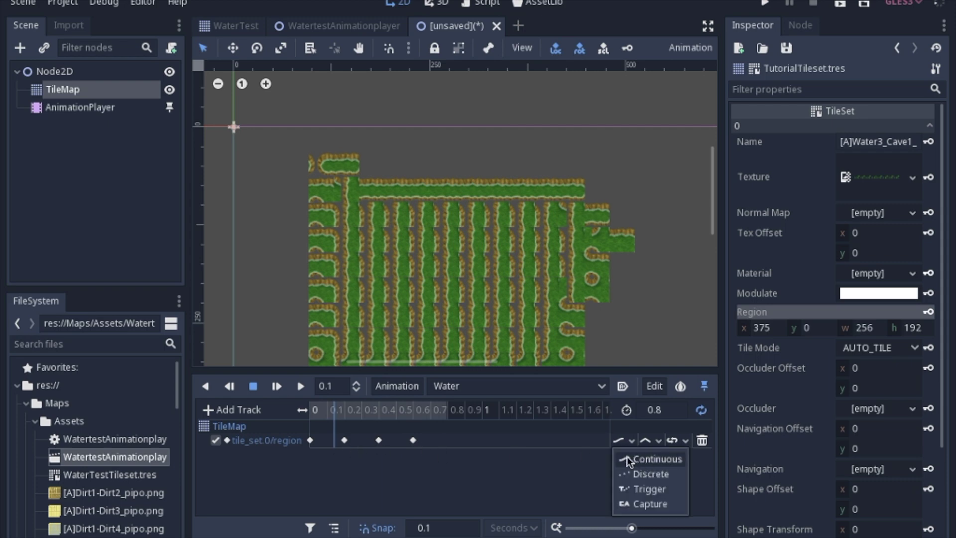
{"action": "left_click", "coordinate": [648, 474]}
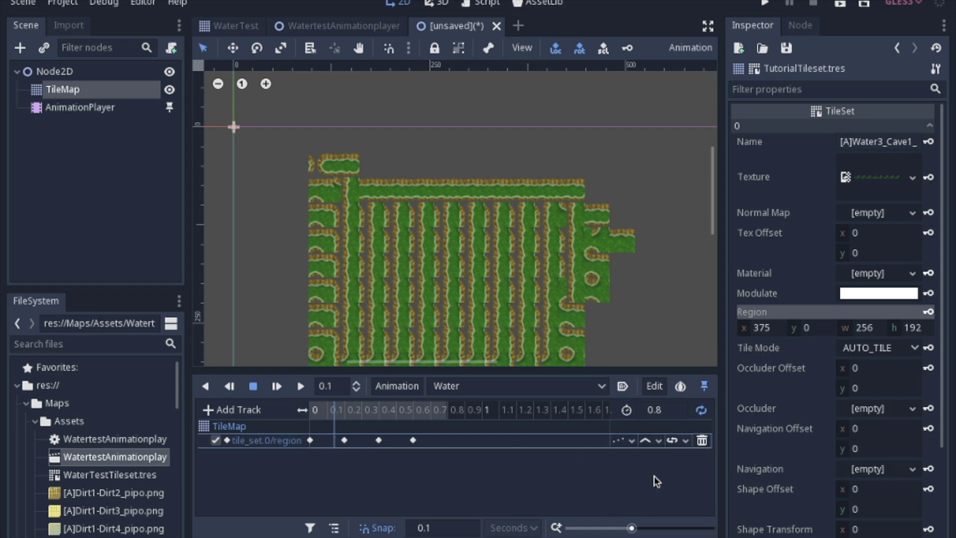
{"action": "left_click", "coordinate": [301, 386]}
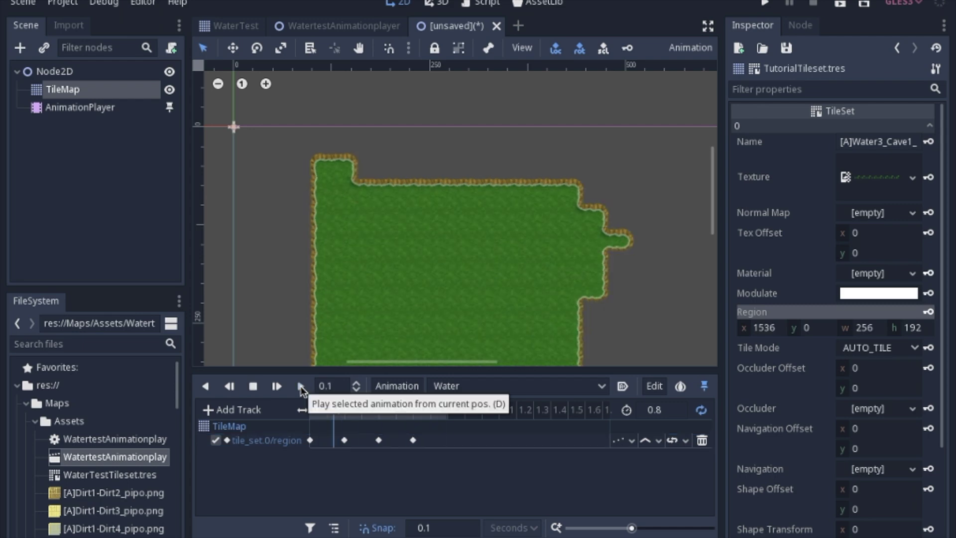
{"action": "left_click", "coordinate": [253, 386]}
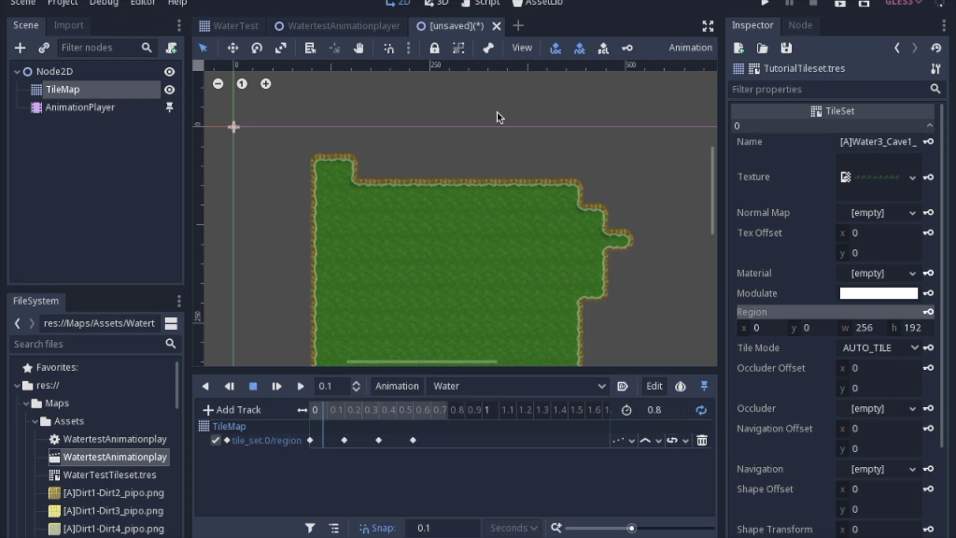
- Save the scene as WaterTutorial on test-run, then enable Autoplay on Load for Water
{"action": "left_click", "coordinate": [840, 4]}
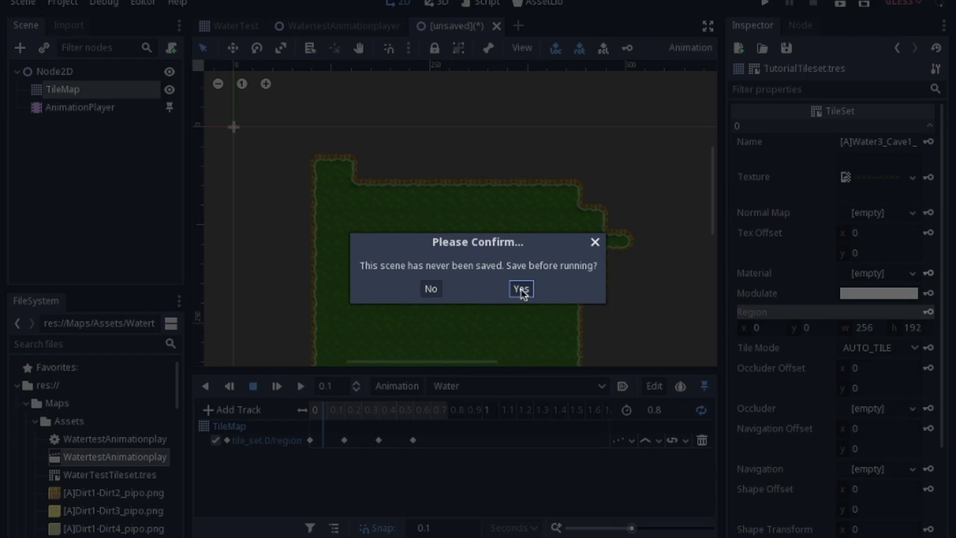
{"action": "left_click", "coordinate": [521, 289]}
{"action": "type", "text": "WaterTutorial.tscn"}
{"action": "left_click", "coordinate": [604, 489]}
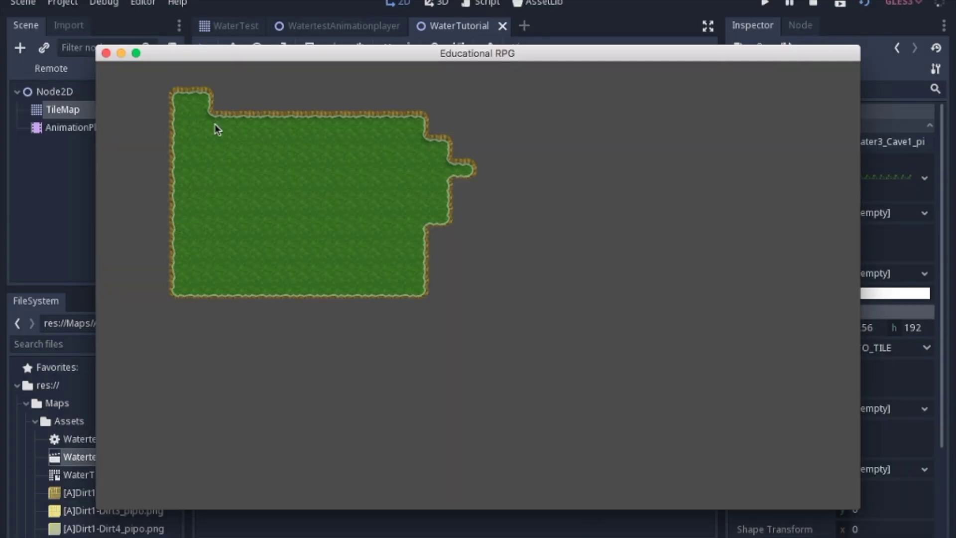
{"action": "left_click", "coordinate": [106, 53]}
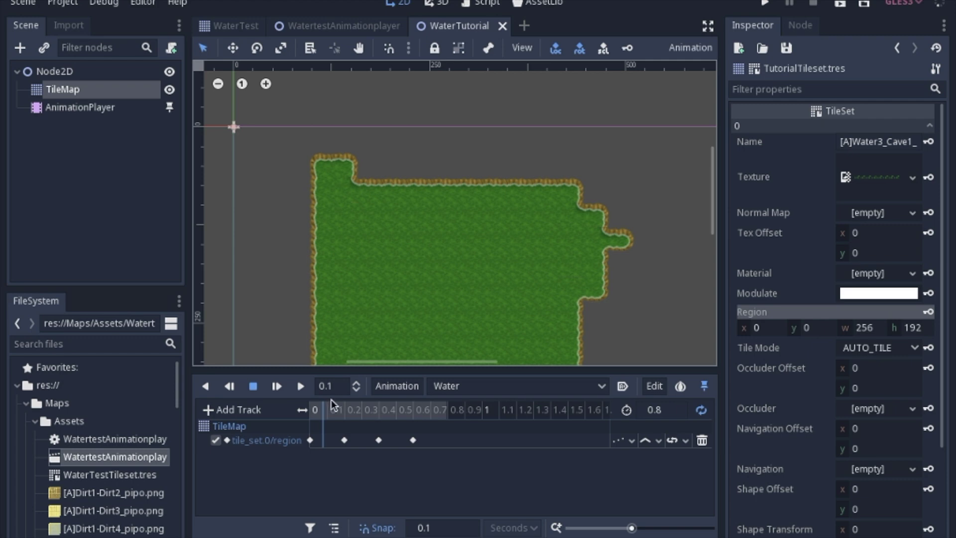
{"action": "left_click", "coordinate": [622, 391]}
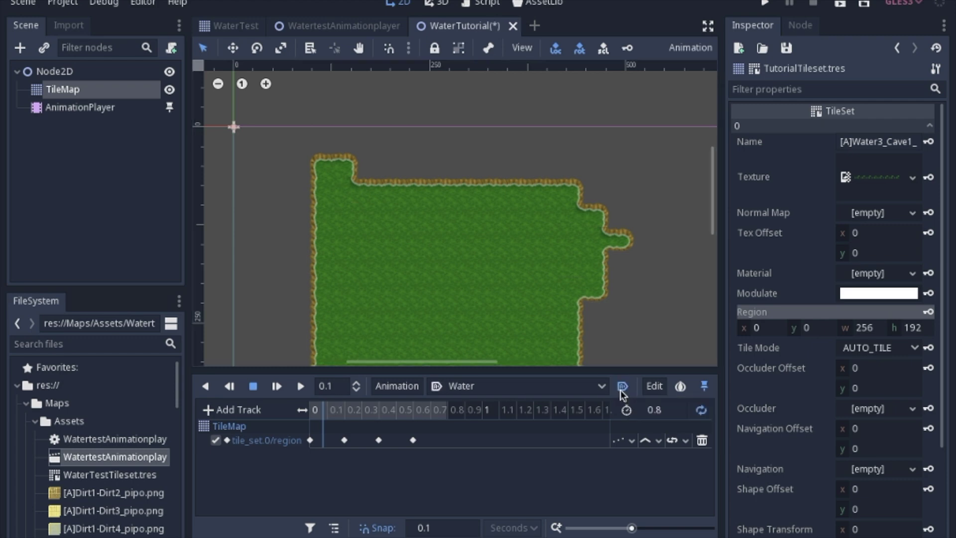
- Save WaterTutorial and switch to the WaterTest node's script
{"action": "left_click", "coordinate": [841, 4]}
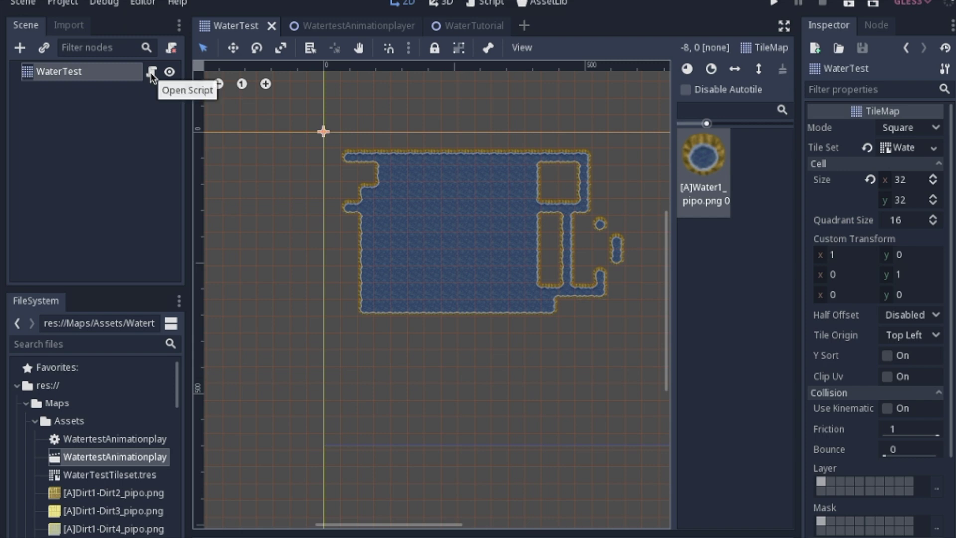
{"action": "left_click", "coordinate": [151, 74]}
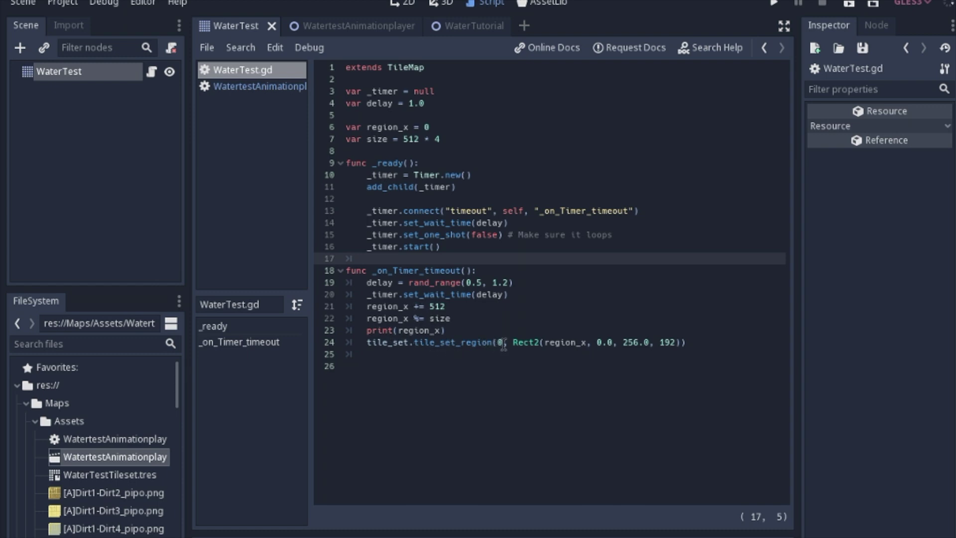
- Open the WaterTest tileset, collapse tile 0's properties, and return to WaterTest.gd
{"action": "left_click", "coordinate": [121, 73]}
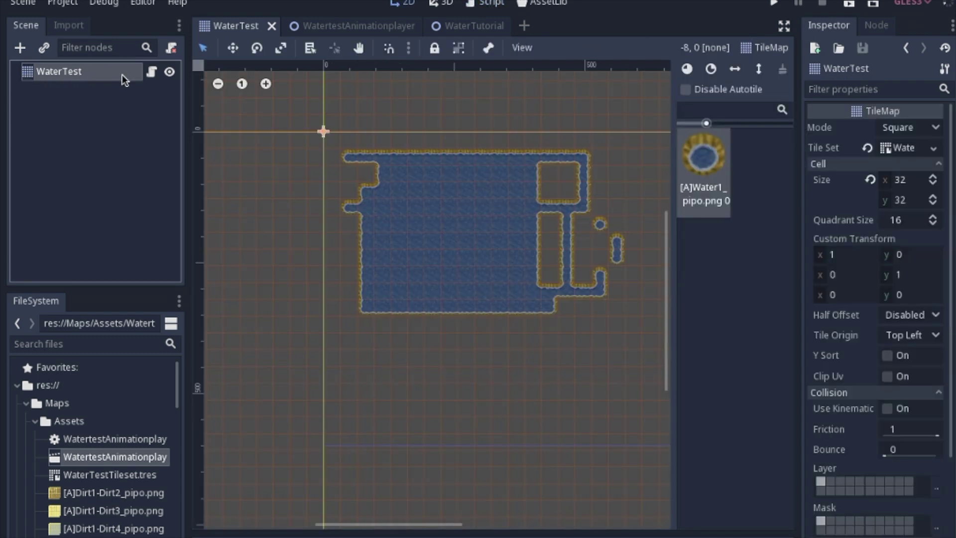
{"action": "left_click", "coordinate": [918, 148]}
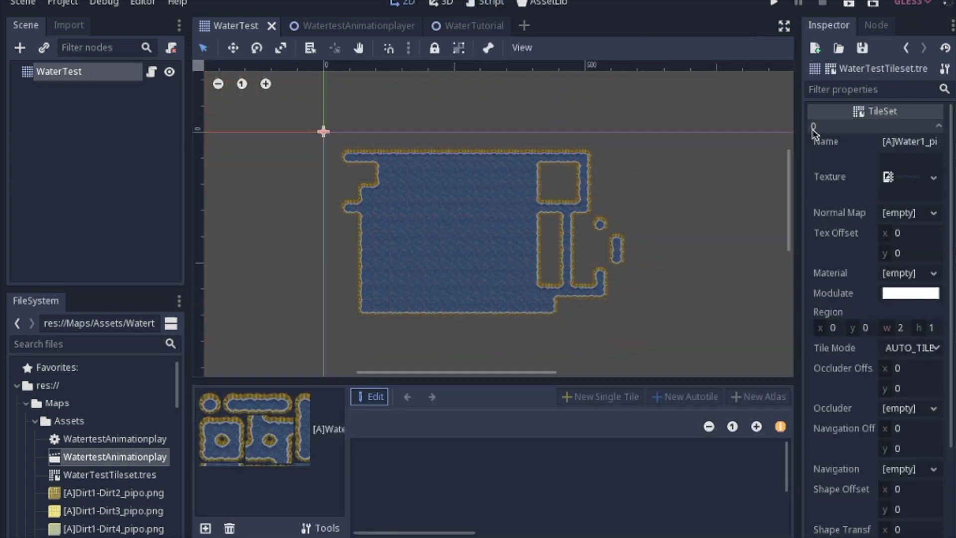
{"action": "left_click", "coordinate": [826, 130]}
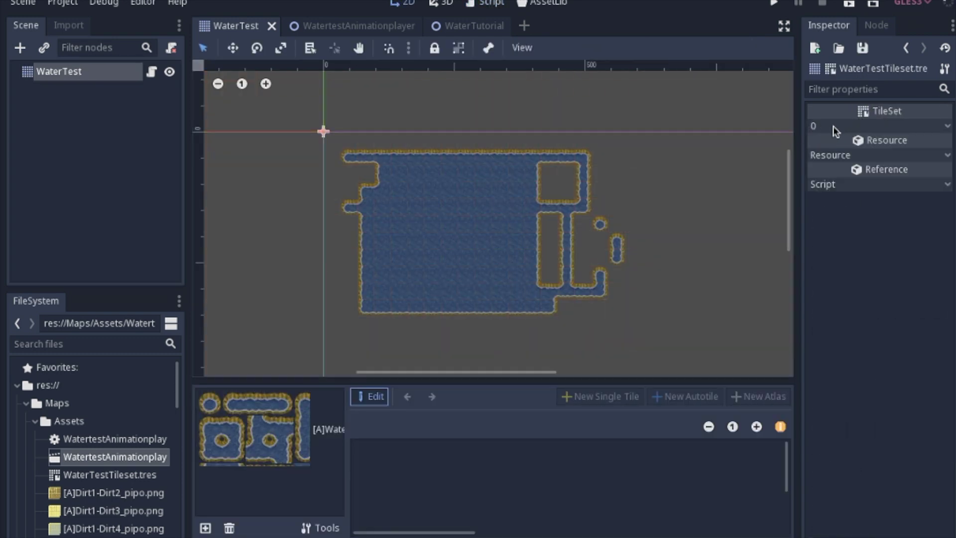
{"action": "key", "text": "ctrl+F3"}
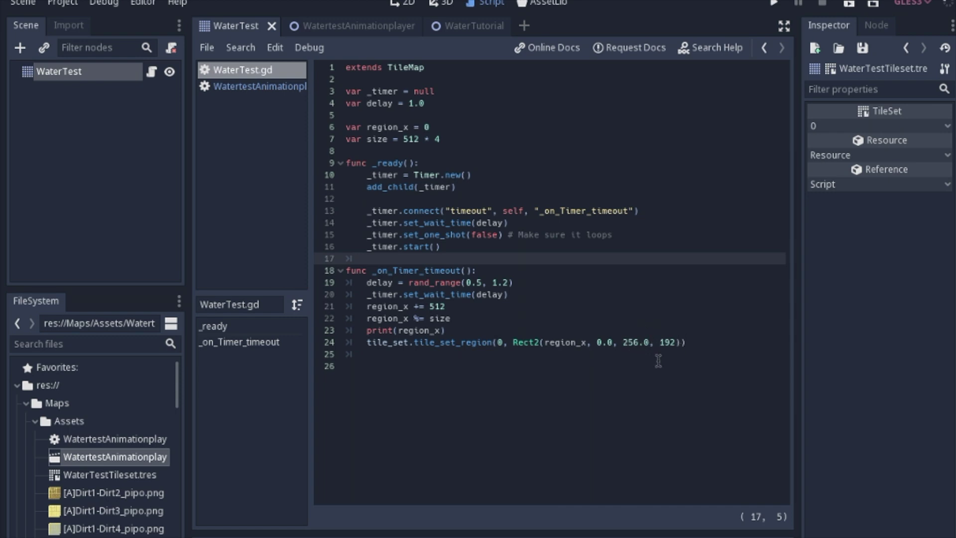
{"action": "left_click", "coordinate": [425, 535]}
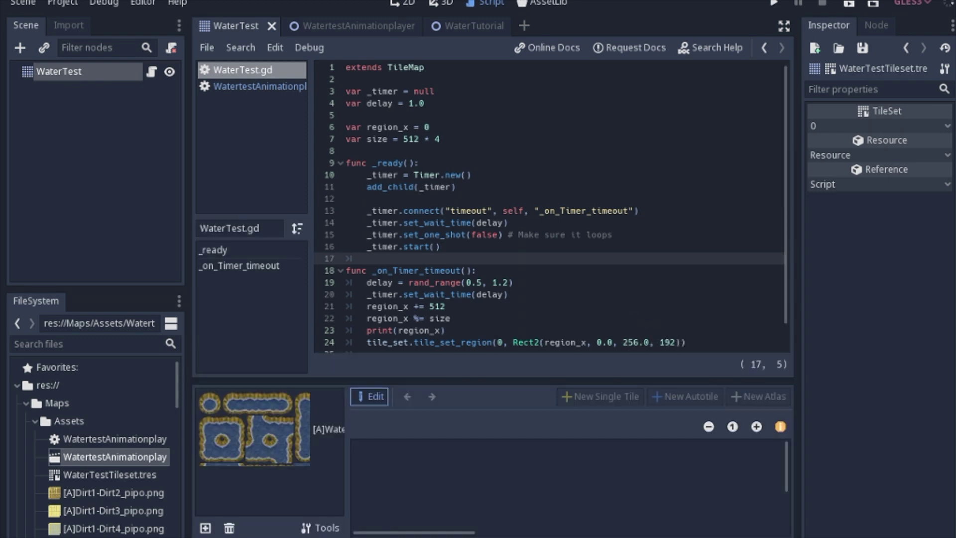
{"action": "left_click_drag", "start_coordinate": [495, 380], "coordinate": [434, 160]}
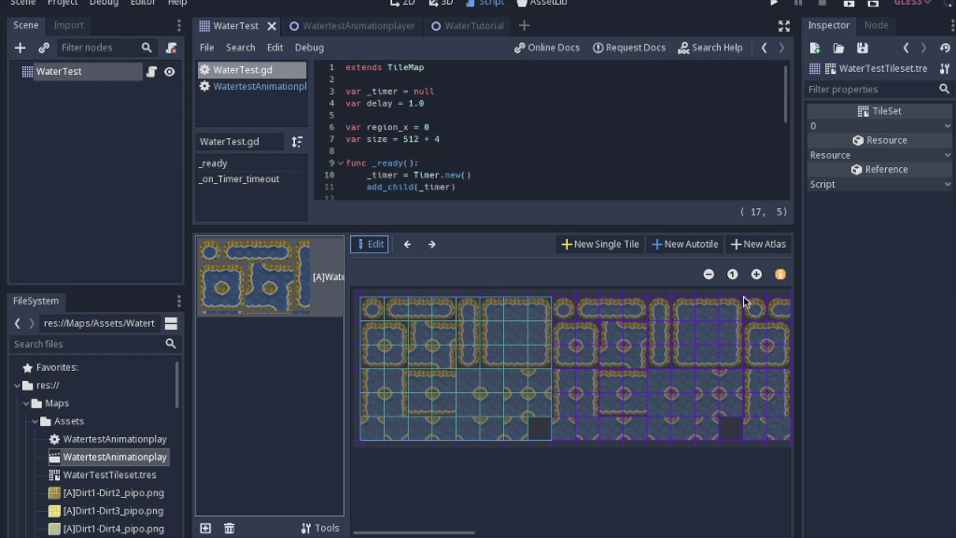
{"action": "left_click_drag", "start_coordinate": [492, 228], "coordinate": [498, 536]}
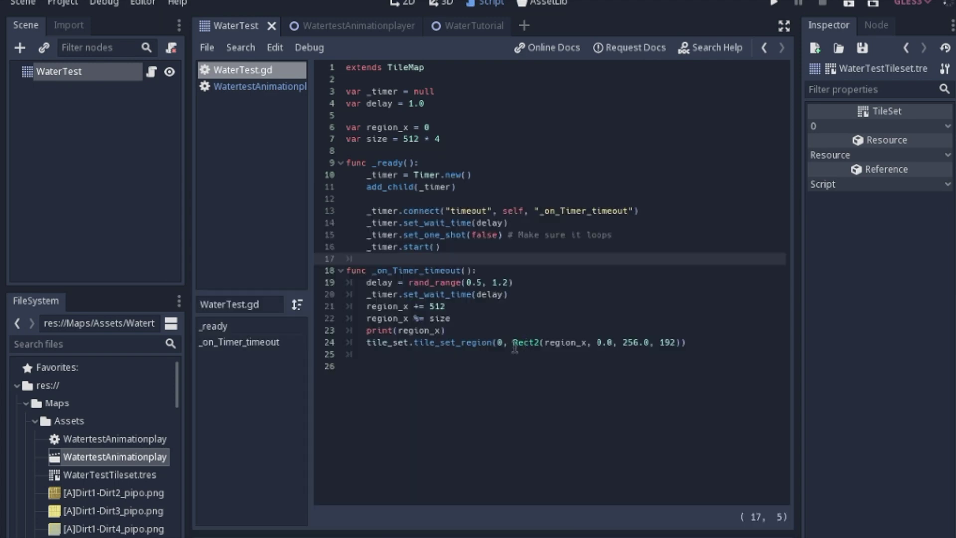
- Run the project and move the game window aside to watch region_x print 0, 512, 1024, 1536
{"action": "left_click", "coordinate": [774, 4]}
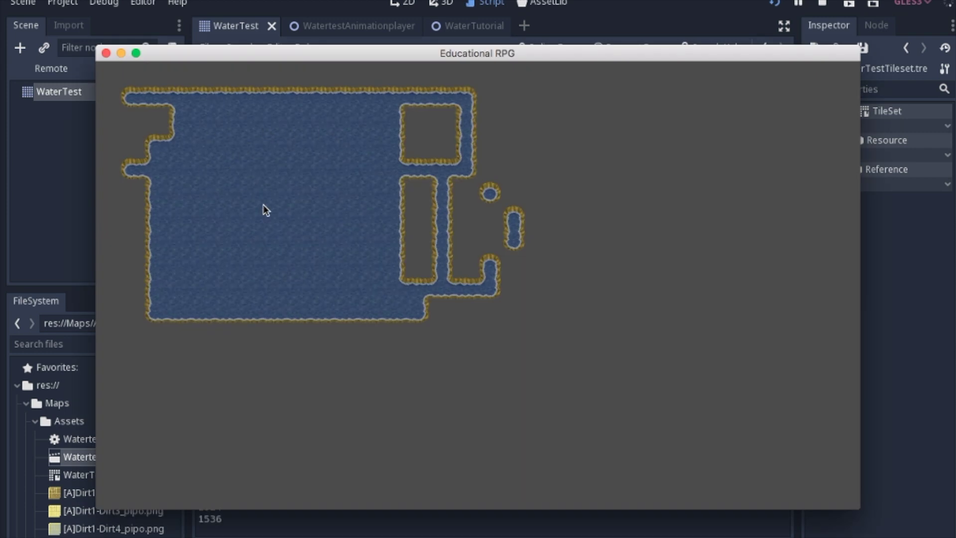
{"action": "left_click_drag", "start_coordinate": [359, 55], "coordinate": [415, 1]}
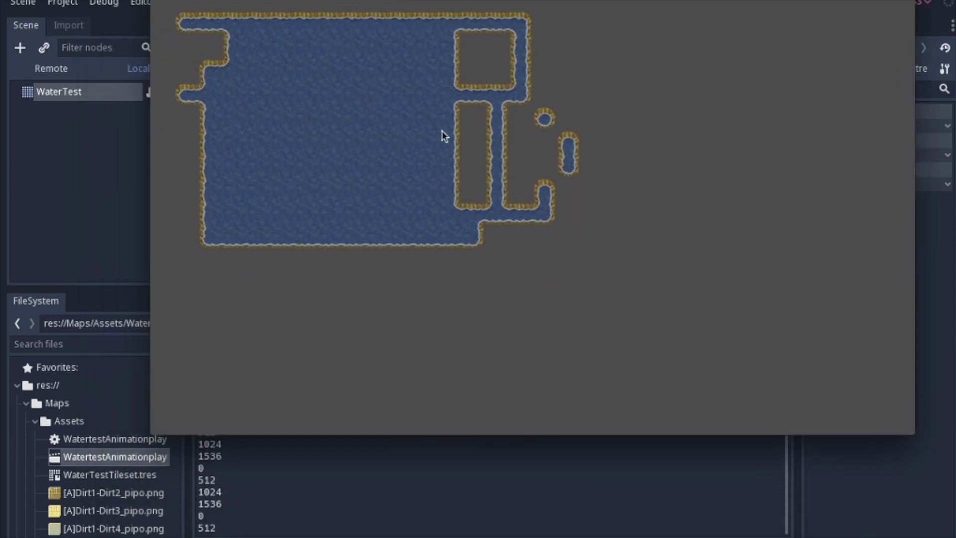